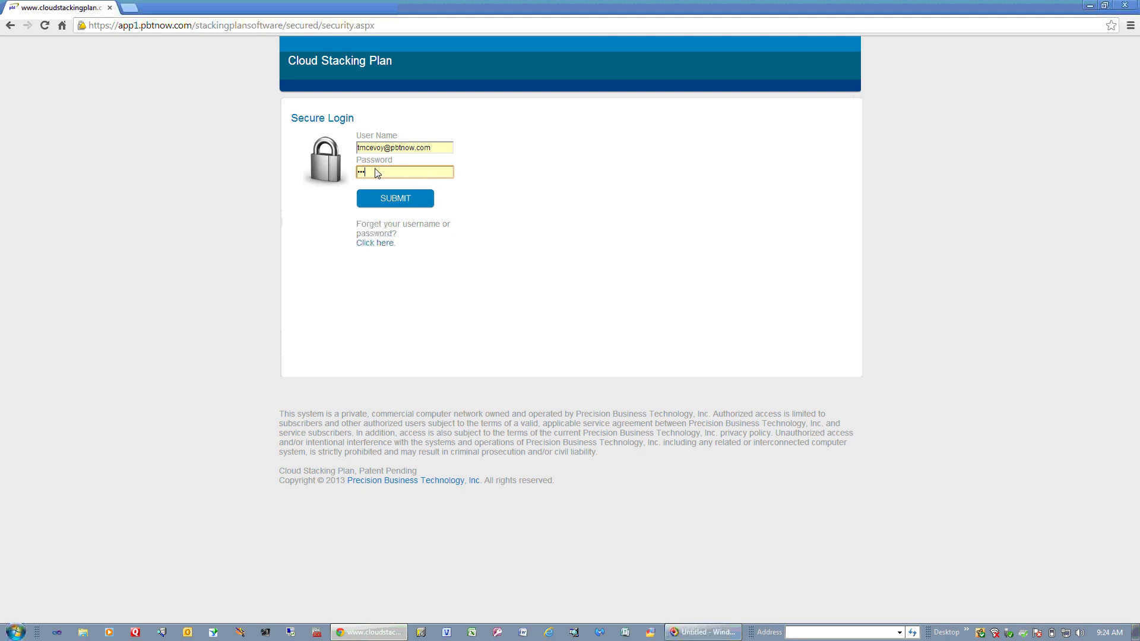
Submit the login credentials to reach the Properties console.
click(401, 200)
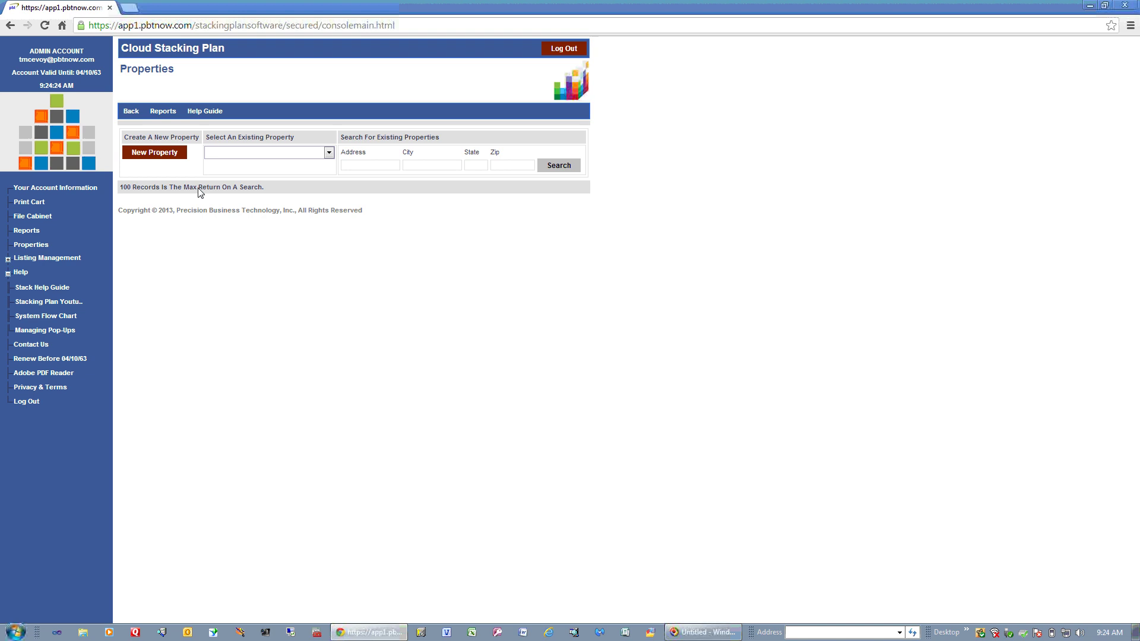
Browse the property dropdown without choosing, then search with blank fields to list John Hancock and Bloomingdales Building.
click(329, 153)
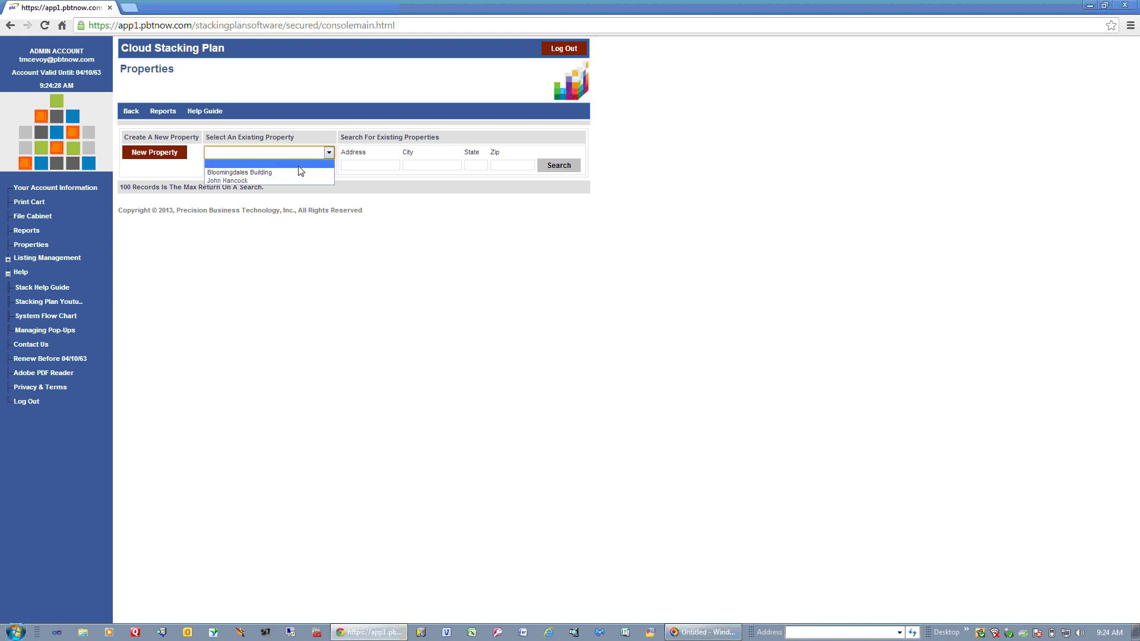
click(402, 242)
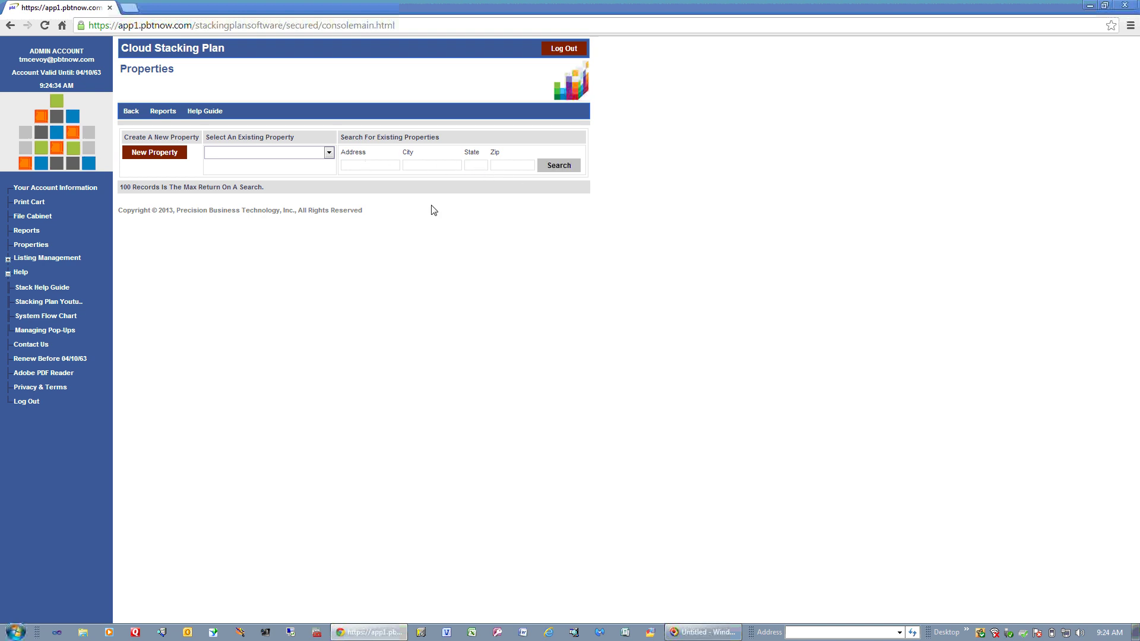
click(569, 166)
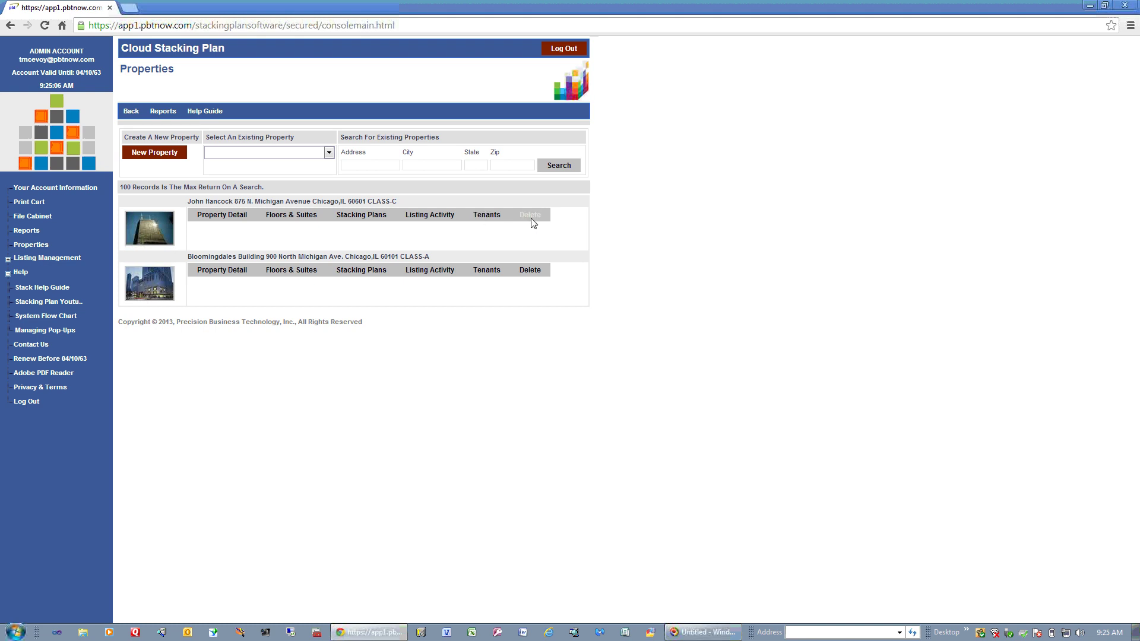
Open John Hancock's Property Detail and click in and out of its Comments box.
click(229, 216)
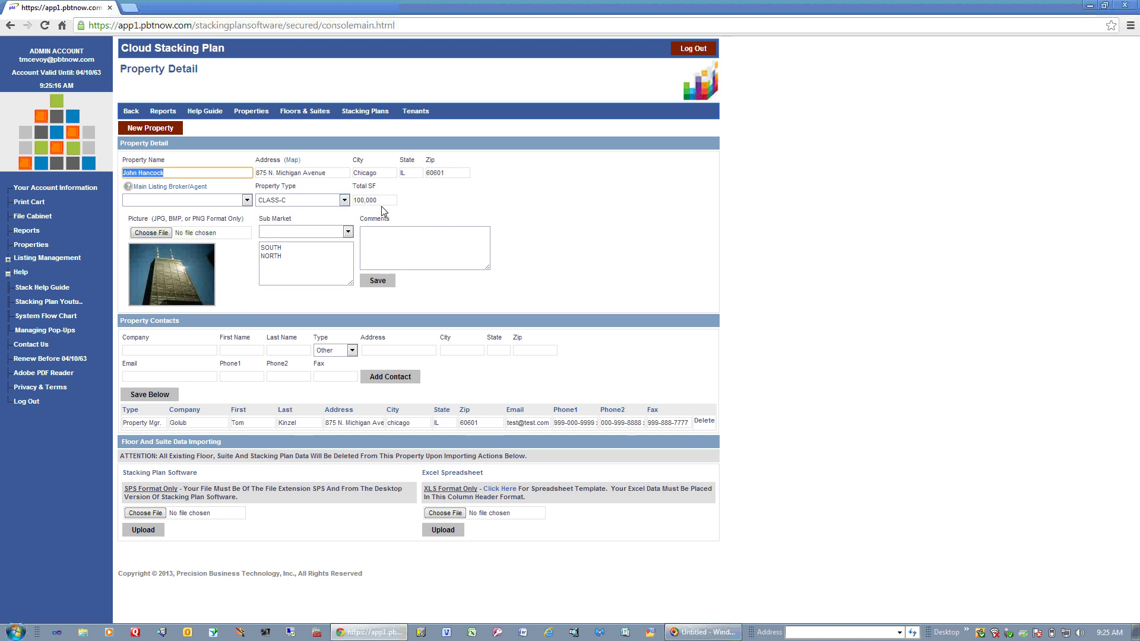
click(397, 245)
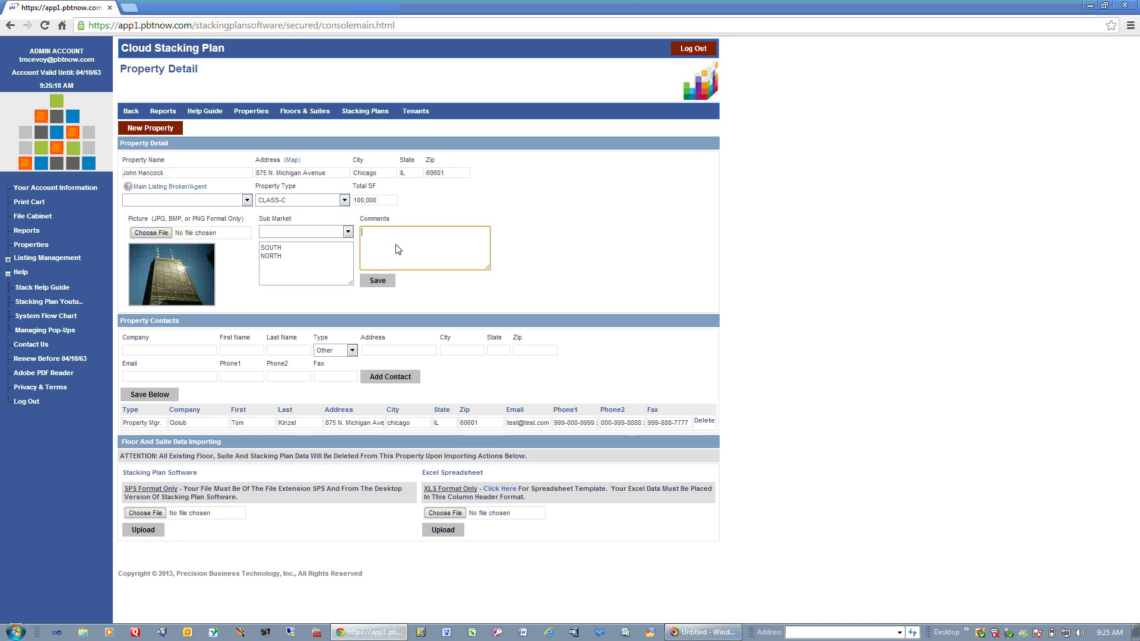
click(213, 267)
Open Floors & Suites for John Hancock and inspect floor 1.00's order and name fields.
click(313, 113)
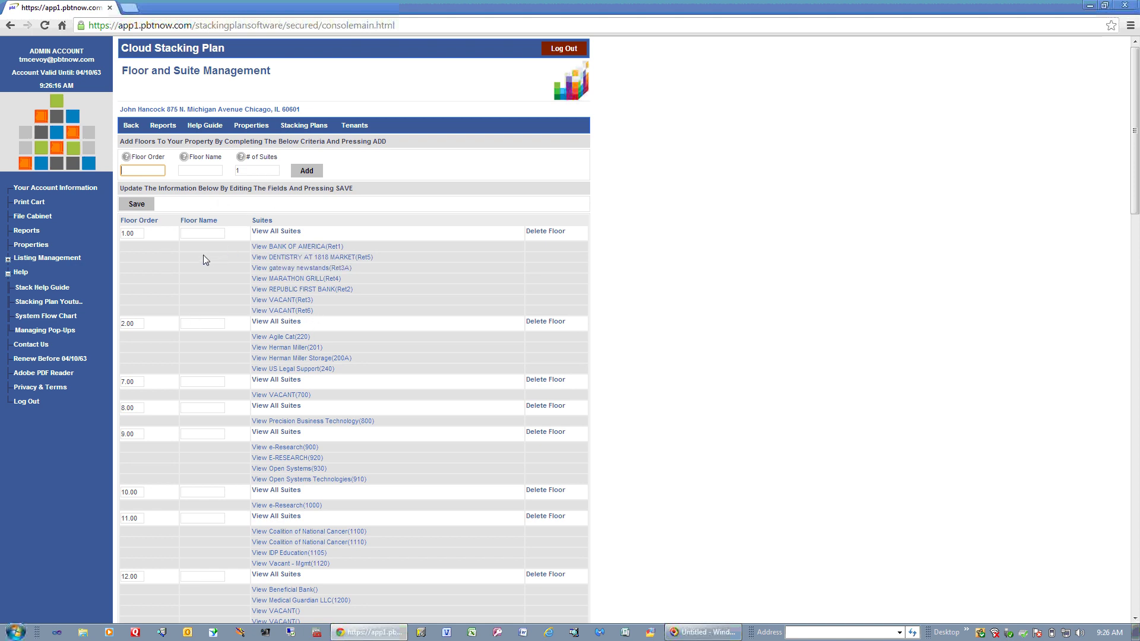
click(136, 232)
click(210, 235)
Open the BANK OF AMERICA Ret1 suite on floor 1.00 and review its description and tenant name.
click(296, 248)
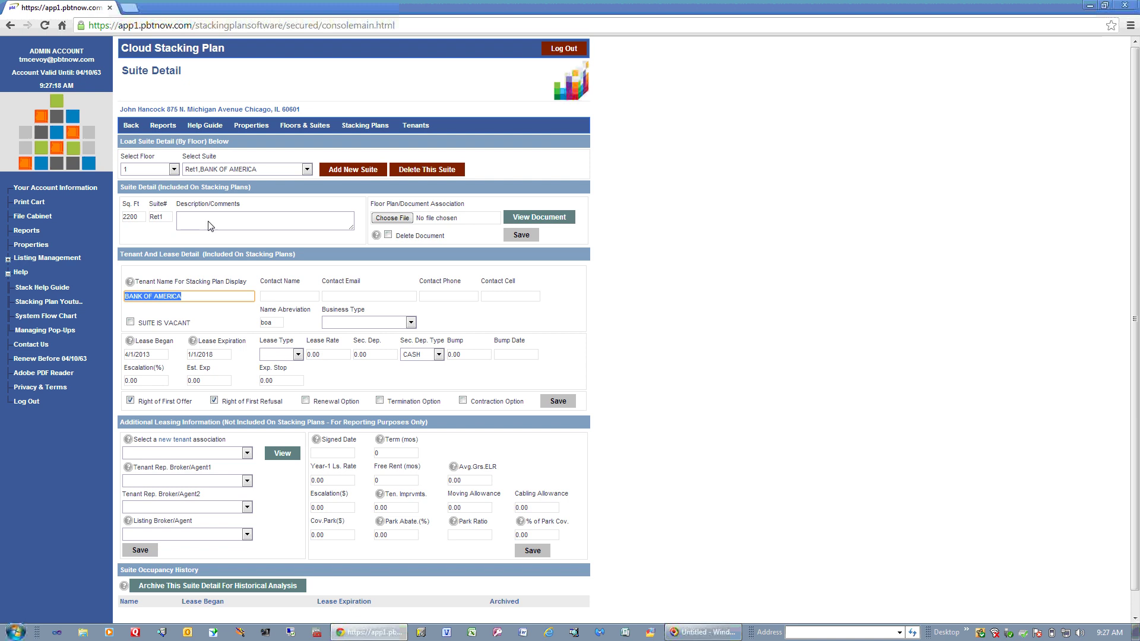
click(209, 226)
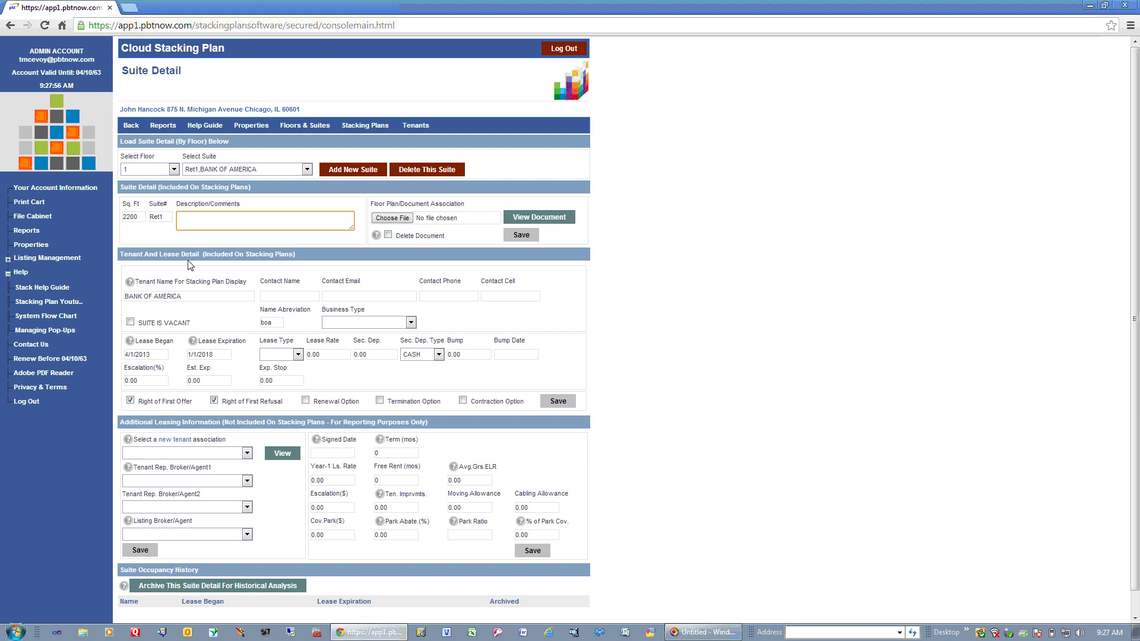
click(189, 298)
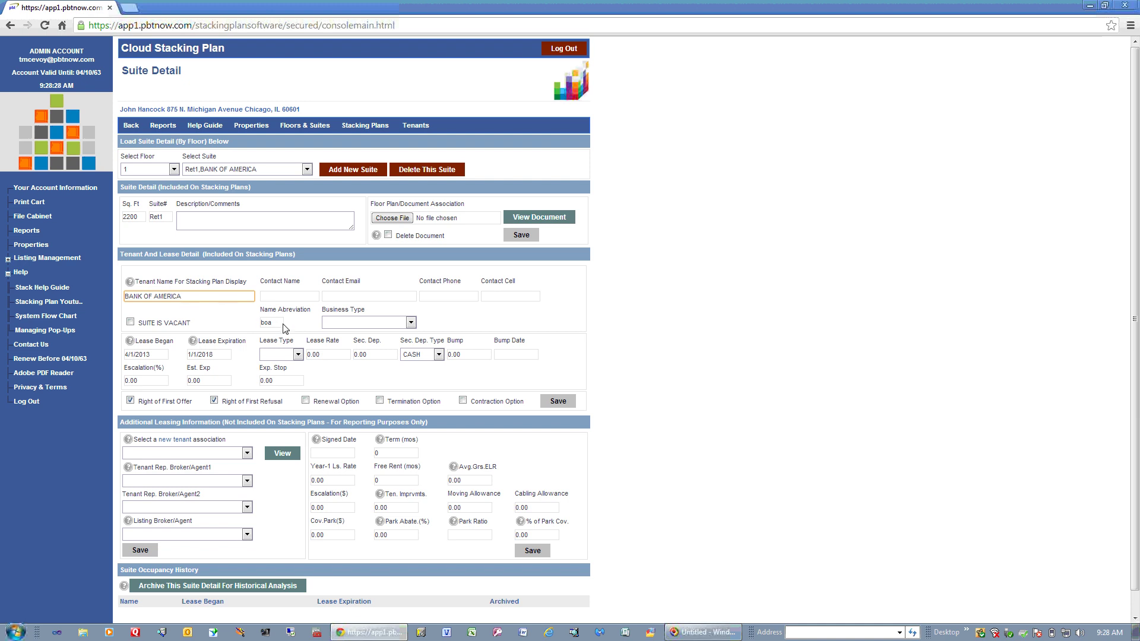
click(411, 322)
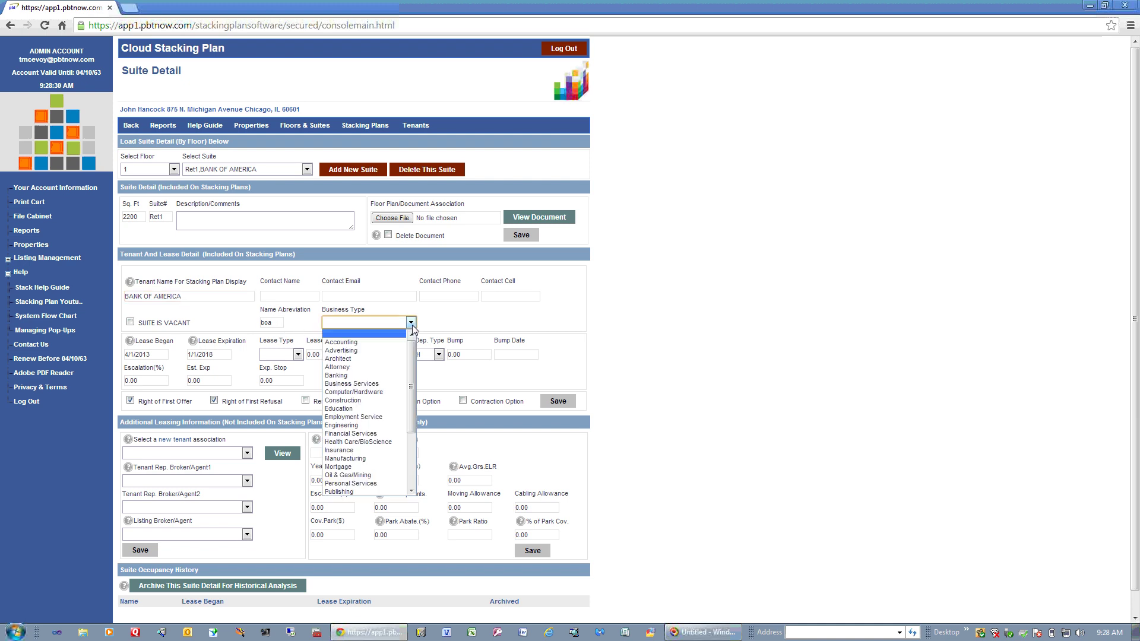
click(451, 323)
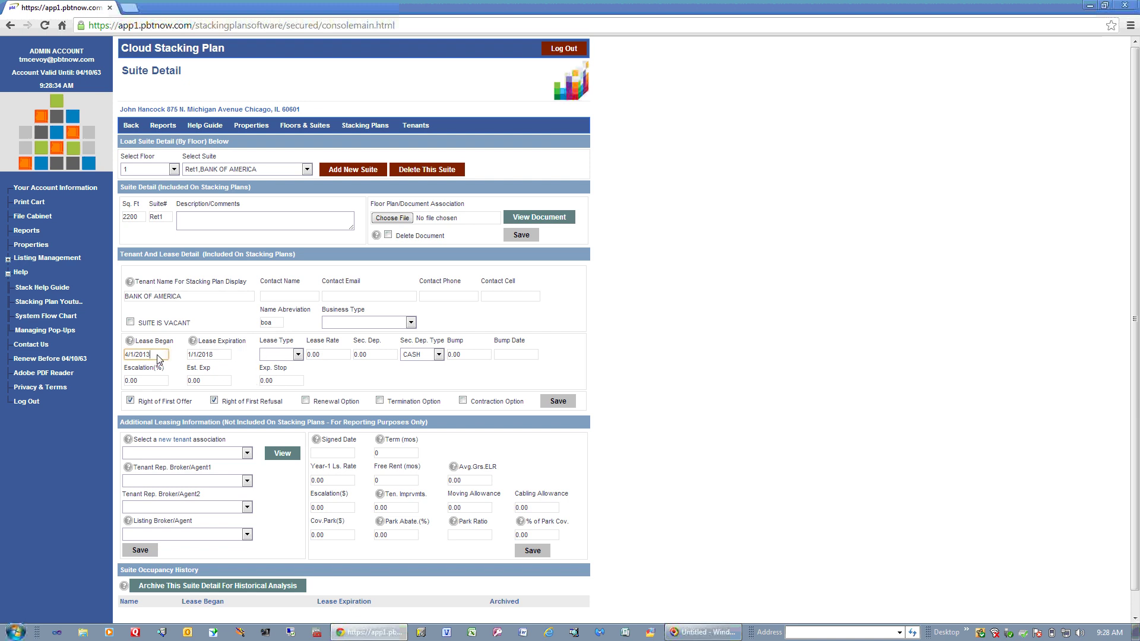
click(228, 356)
click(350, 455)
click(349, 485)
scroll(774, 511, down, 2)
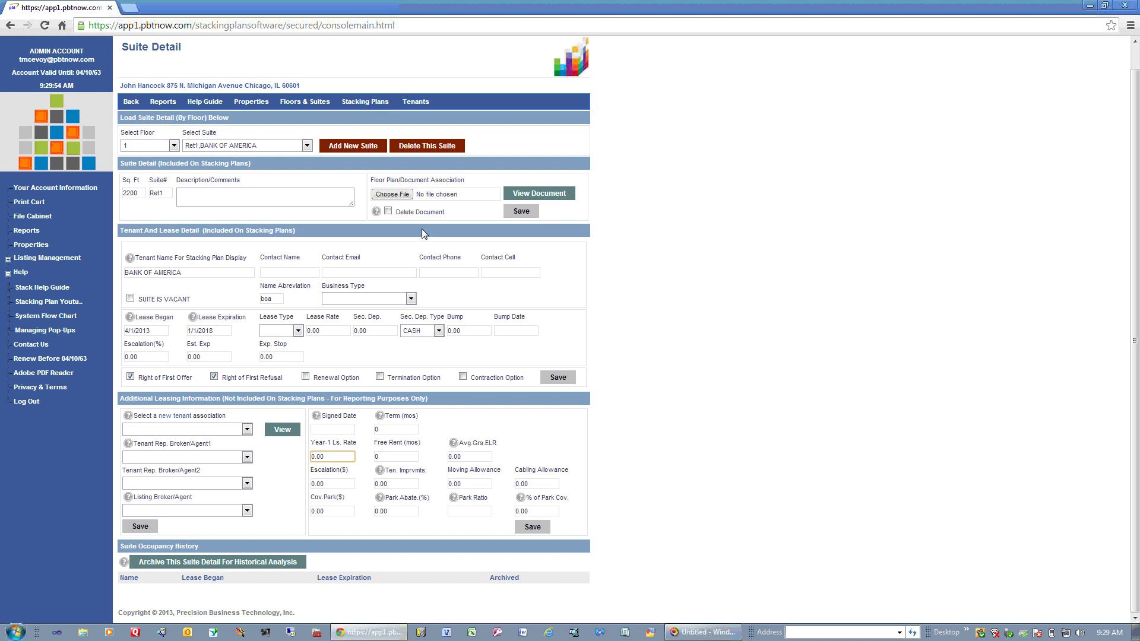
Go to John Hancock's Stacking Plans page, which lists Test Plan.
click(367, 101)
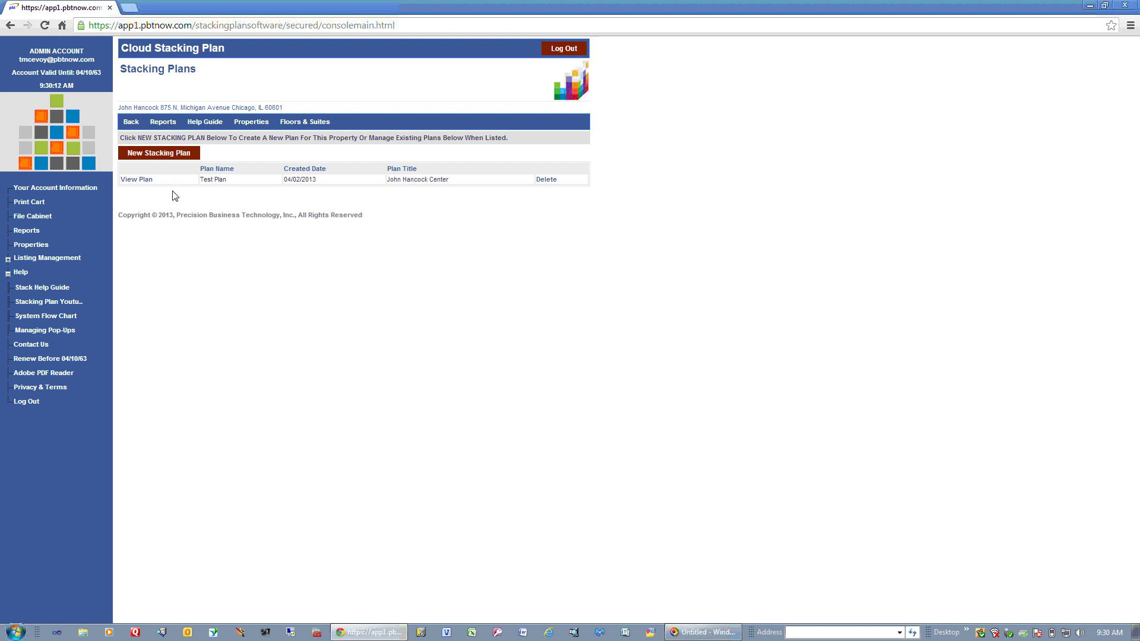
click(142, 186)
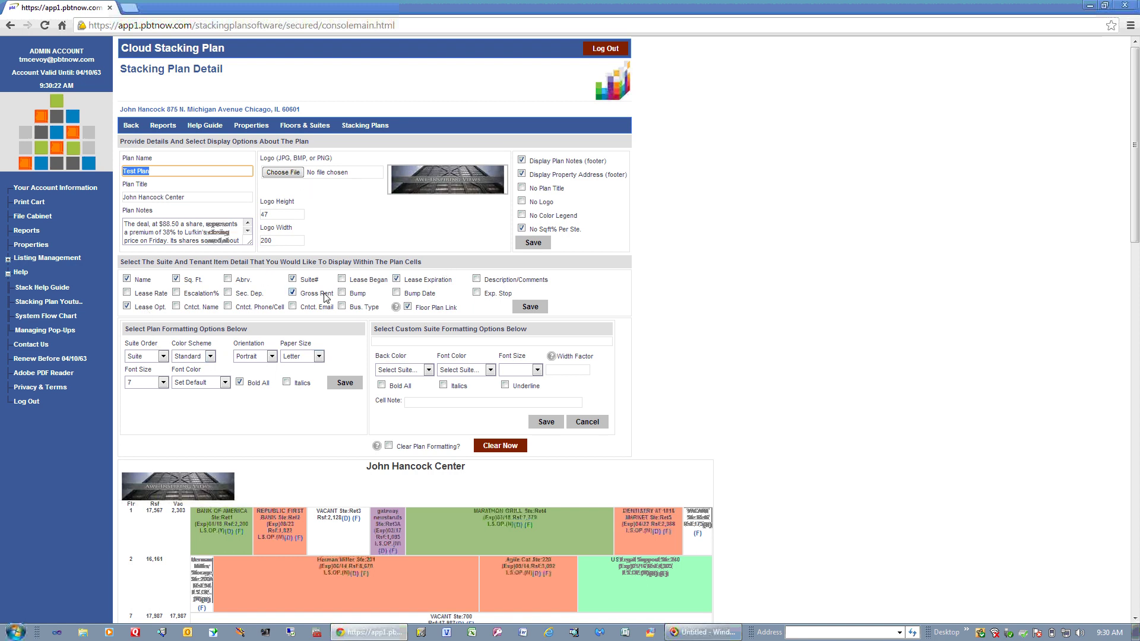
click(232, 173)
click(224, 198)
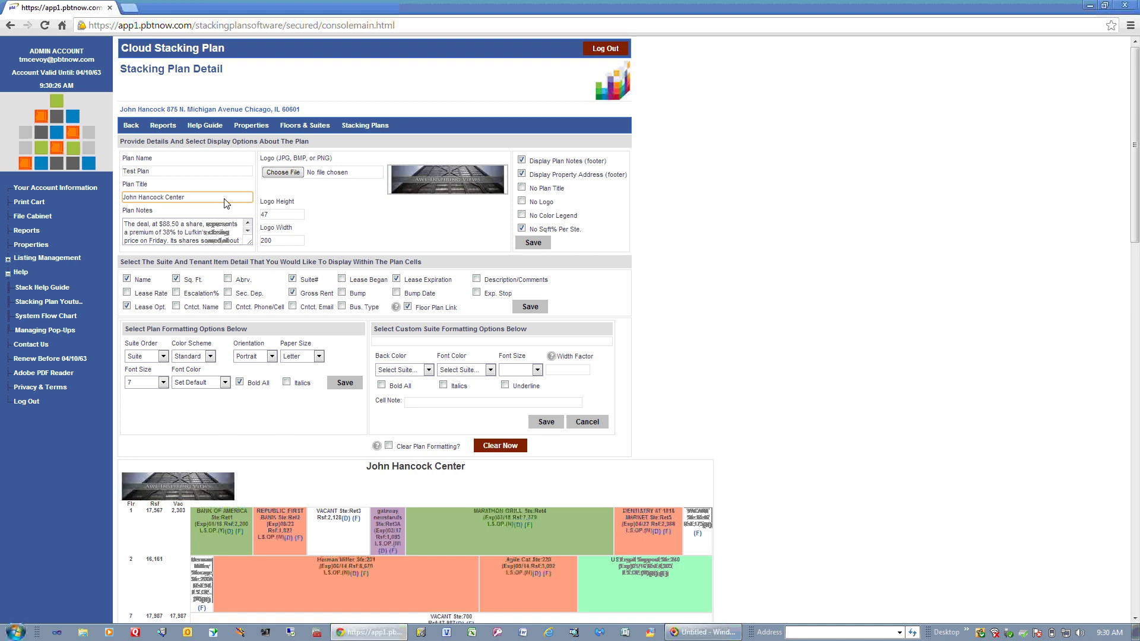
click(209, 234)
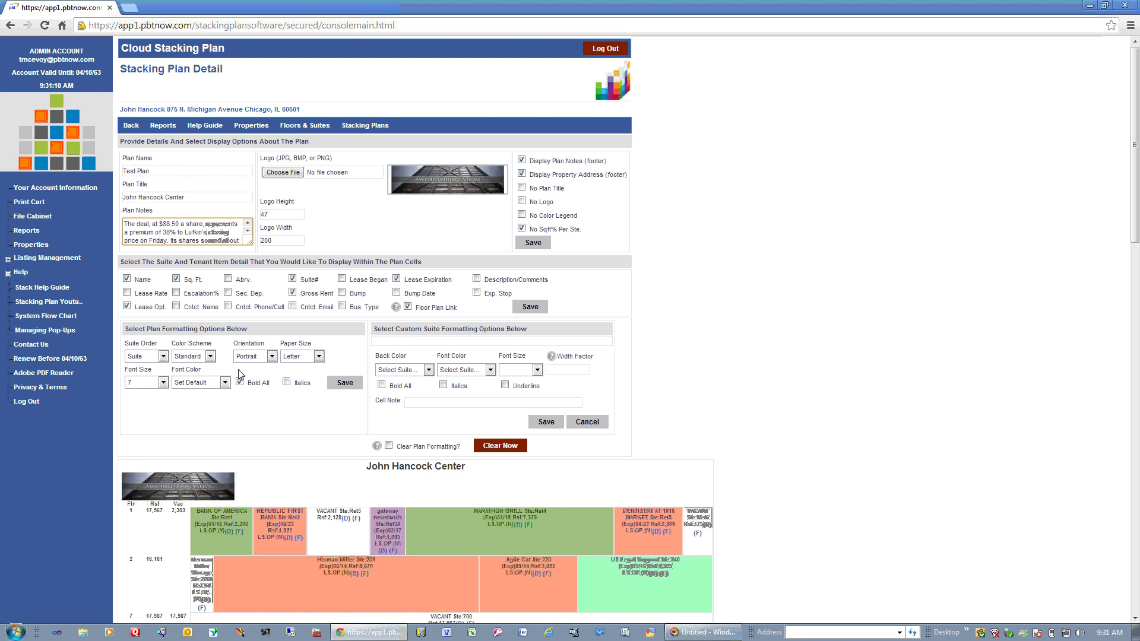
click(162, 356)
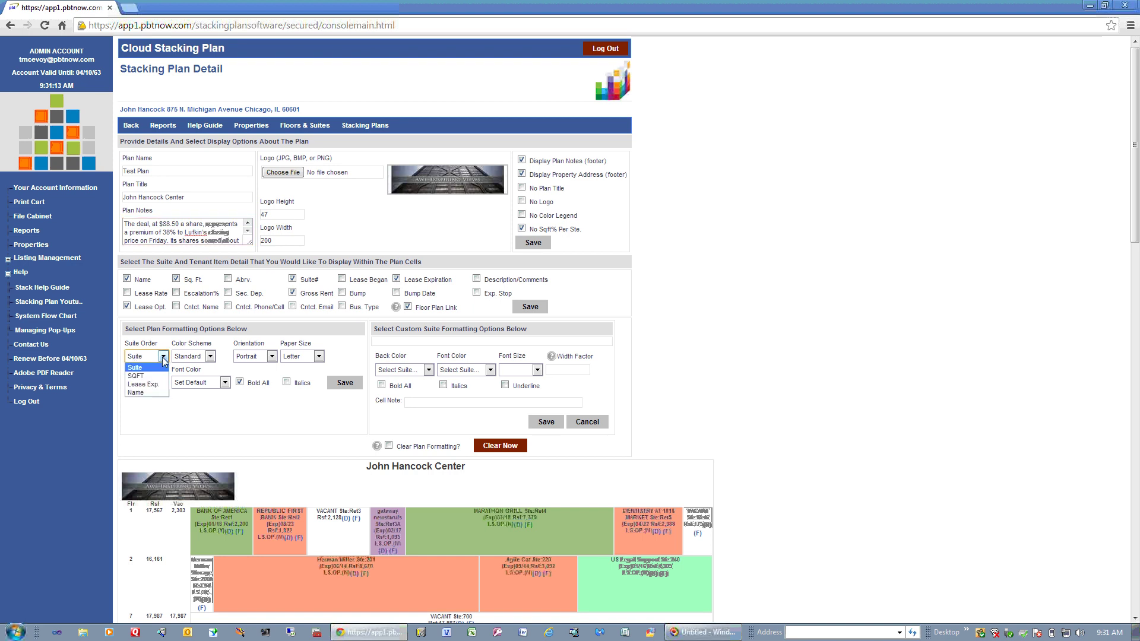
click(211, 358)
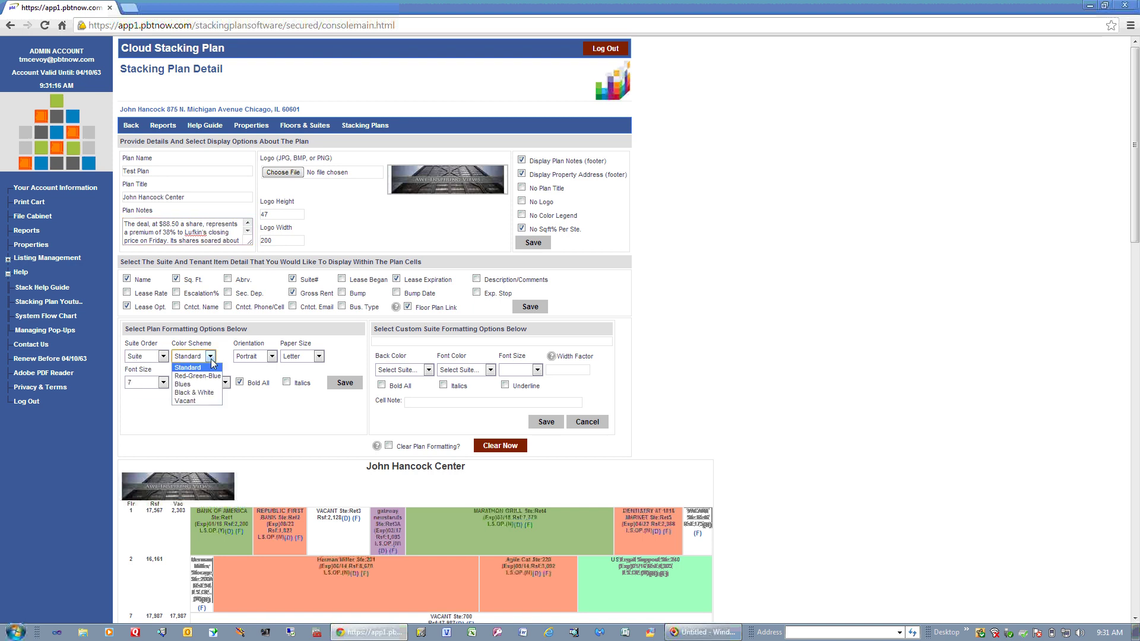
click(272, 358)
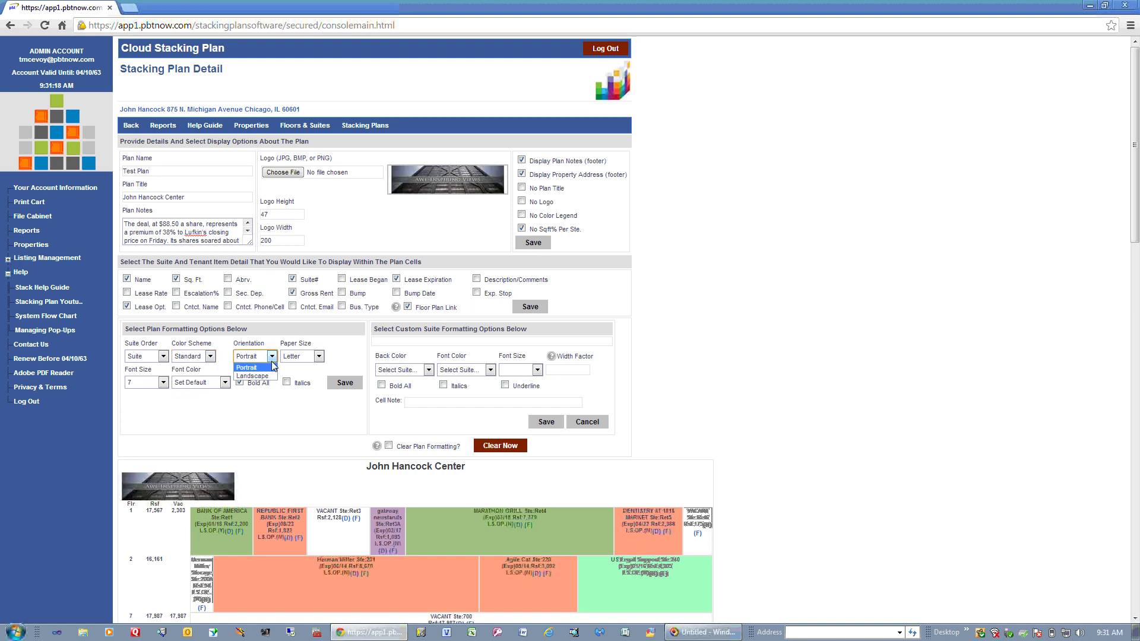
click(318, 357)
click(163, 382)
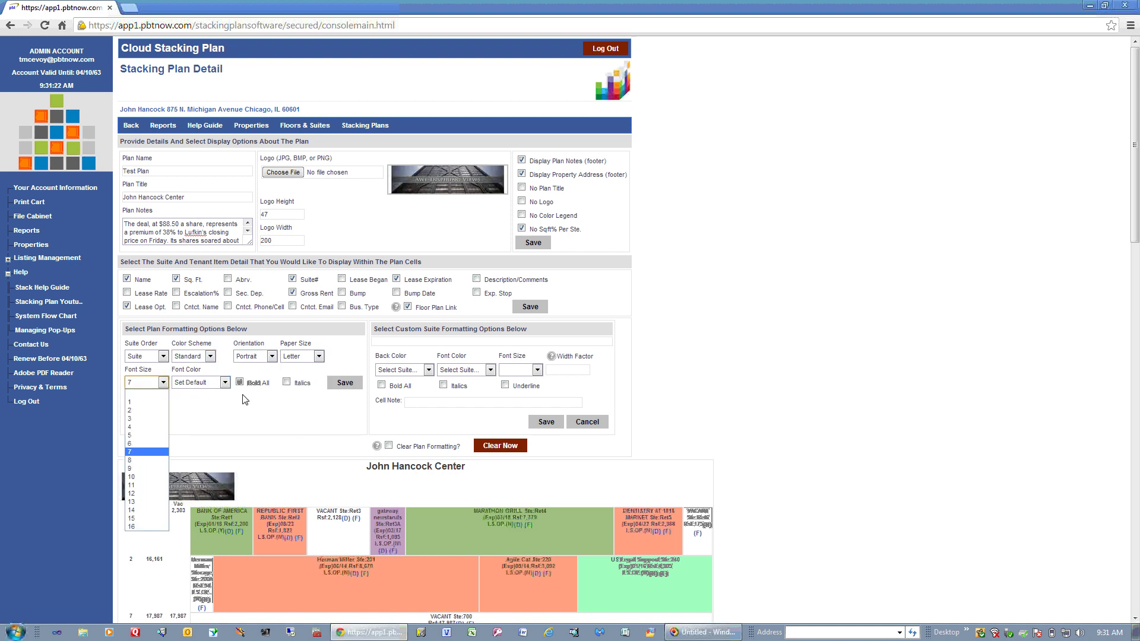
click(225, 383)
click(259, 404)
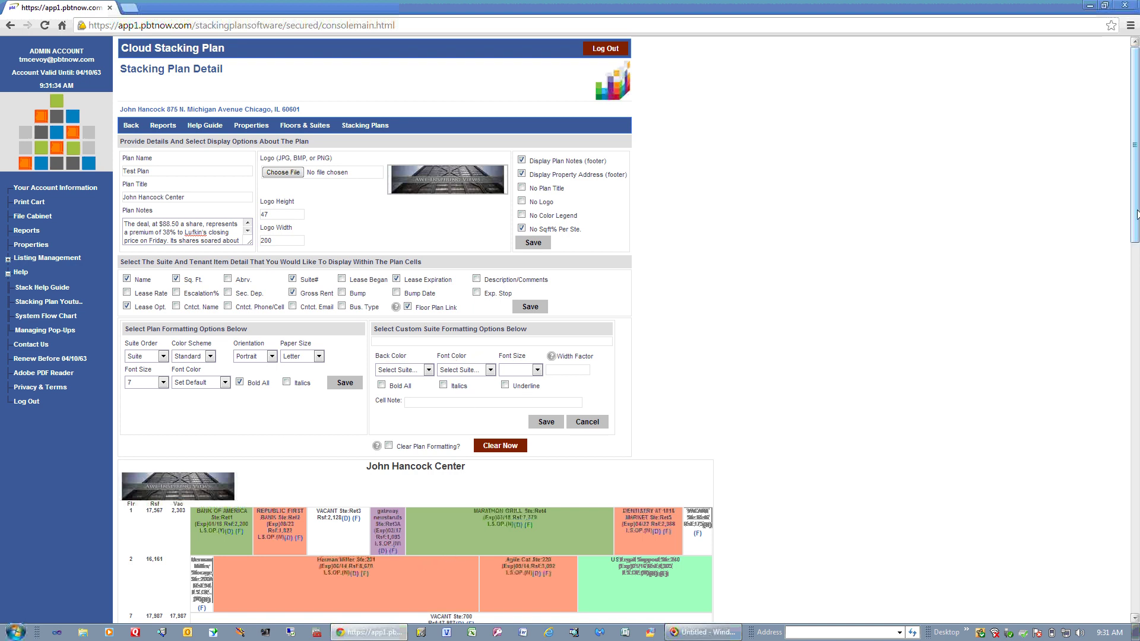
drag(1130, 228, 1130, 323)
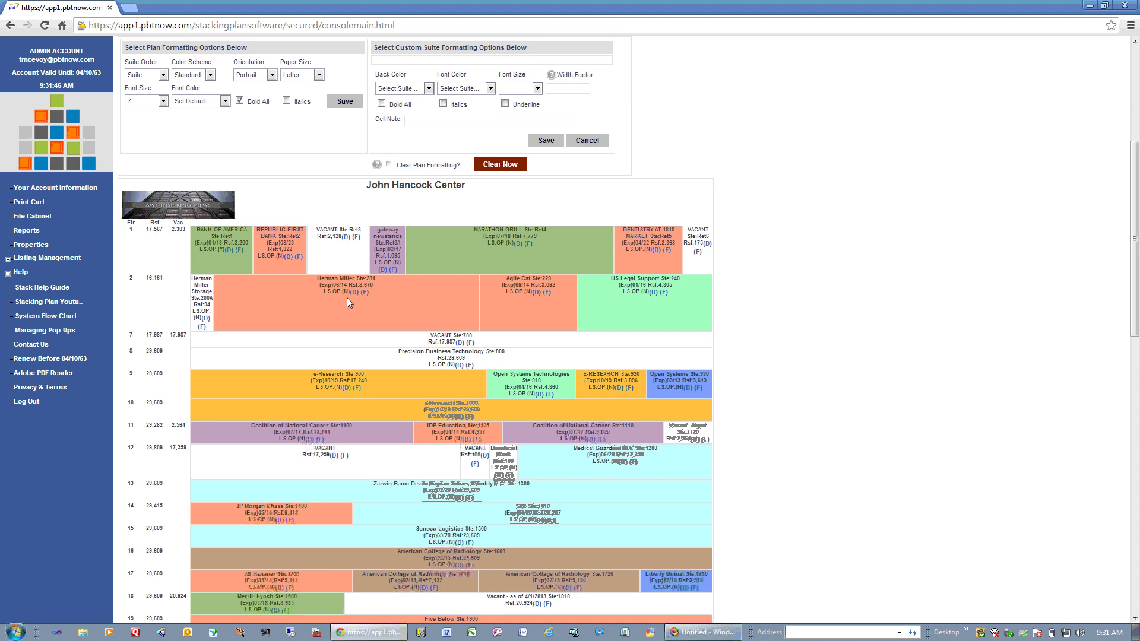
click(355, 294)
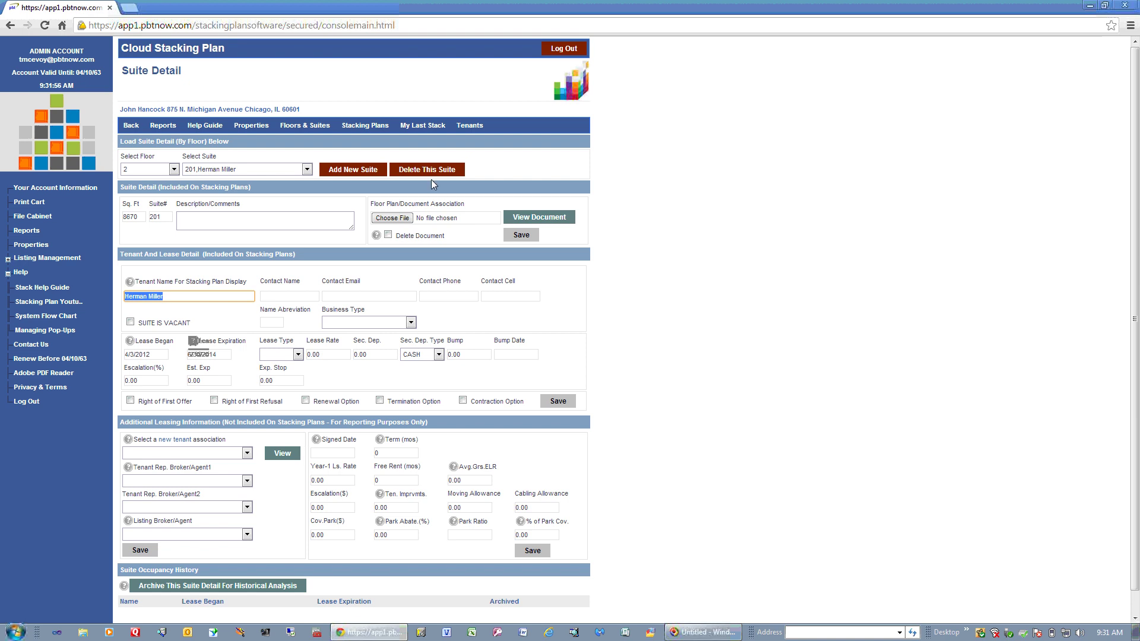
click(427, 126)
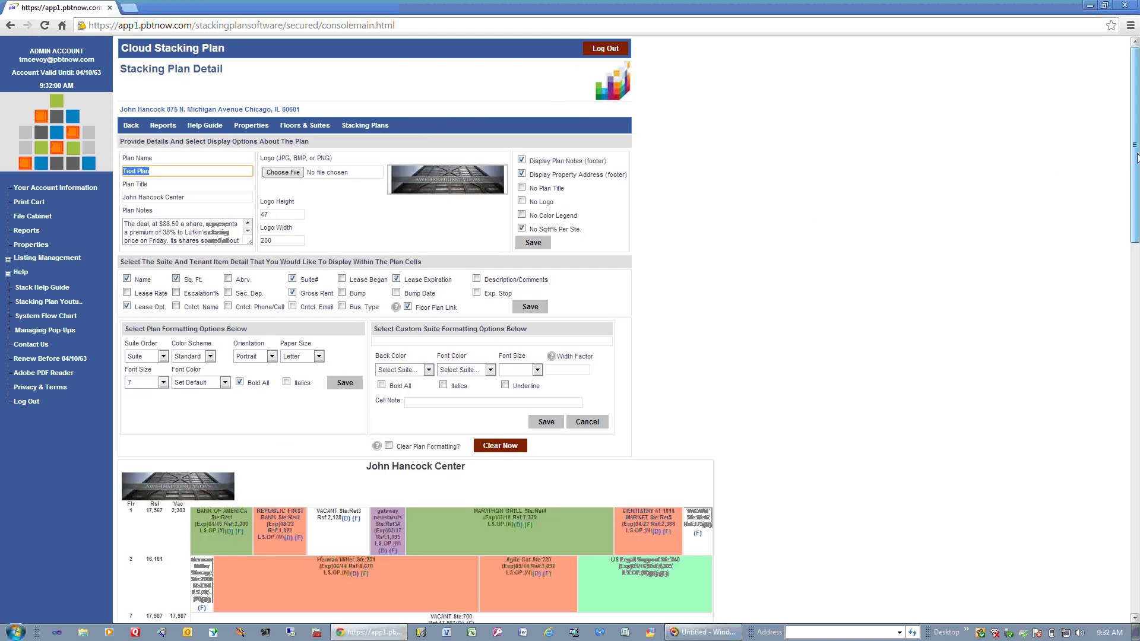
scroll(401, 399, down, 4)
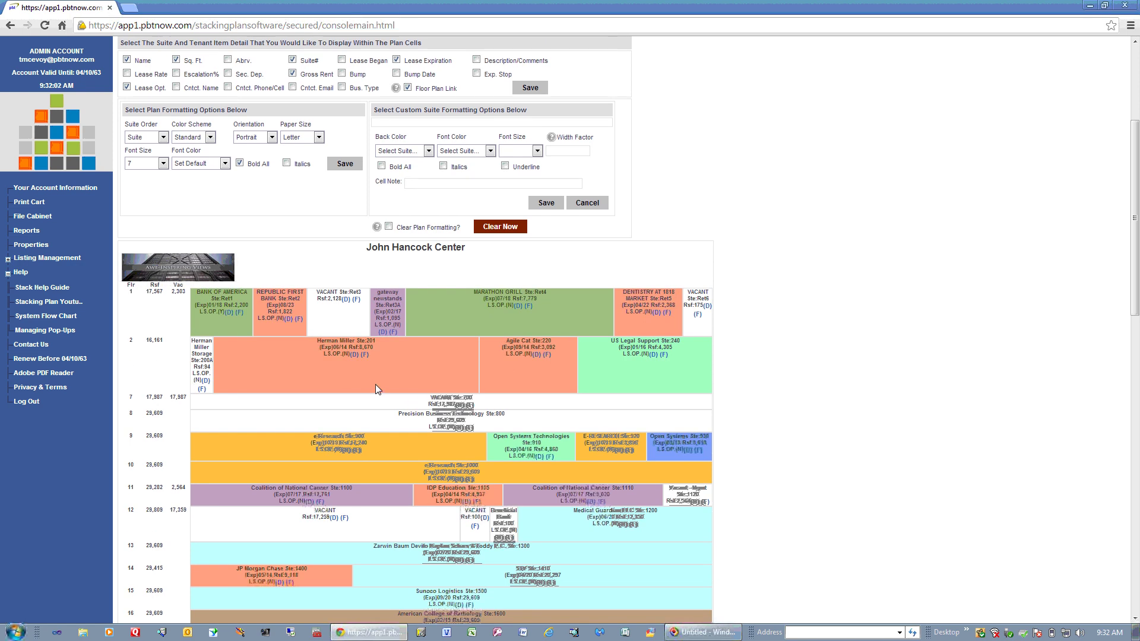
Select the Herman Miller cell and set a Purple4 background with Green font colour.
click(365, 357)
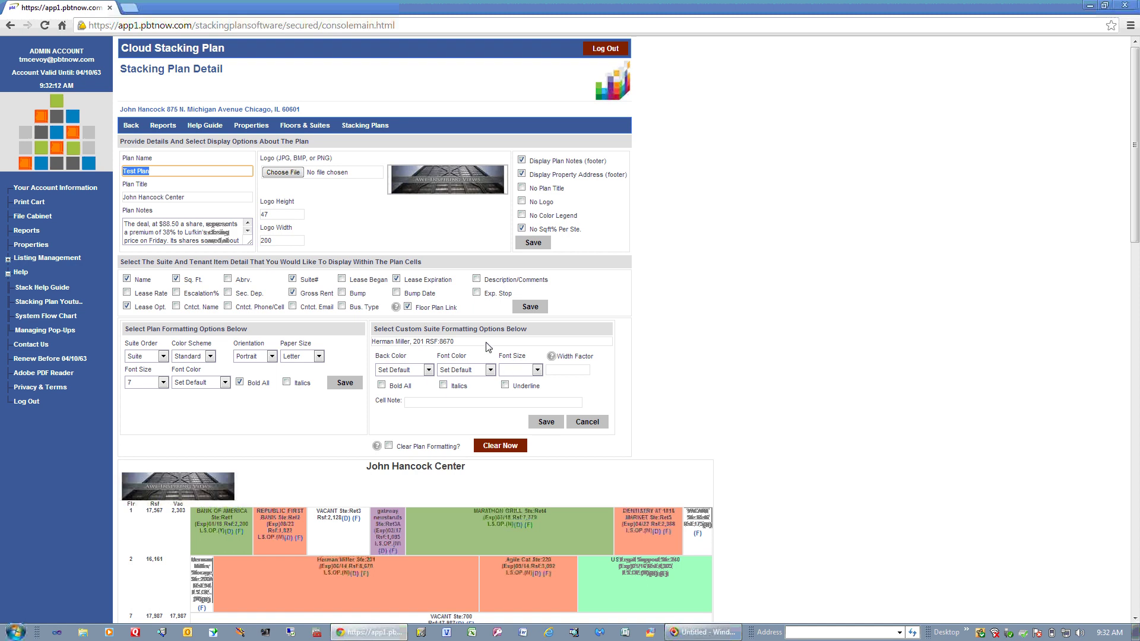
click(428, 370)
scroll(446, 449, down, 5)
scroll(447, 450, up, 3)
click(412, 429)
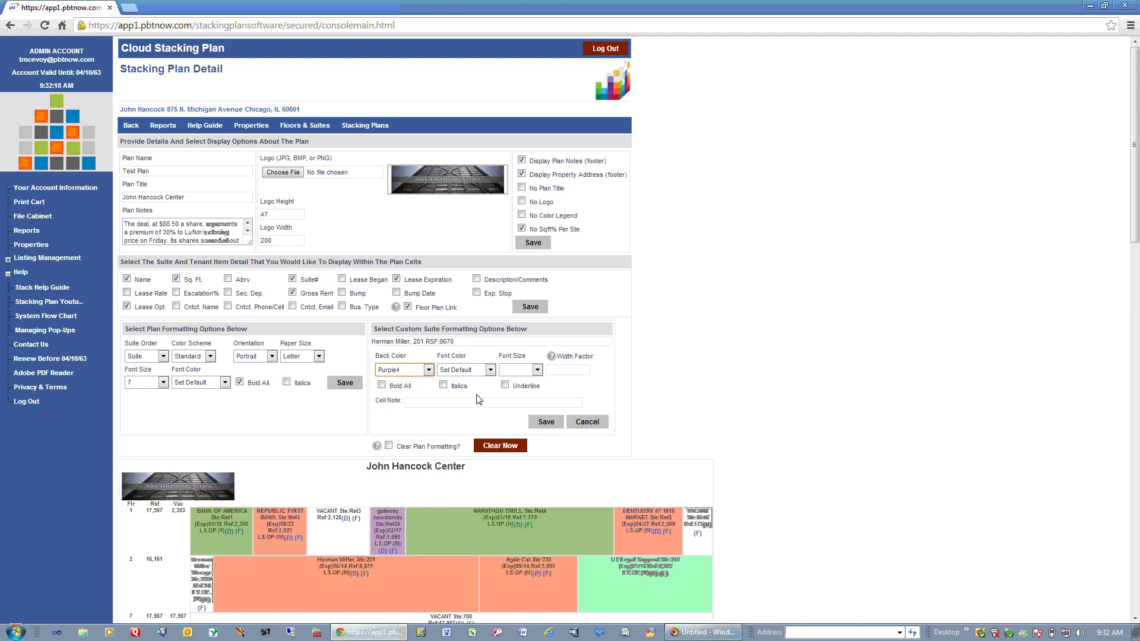
click(490, 370)
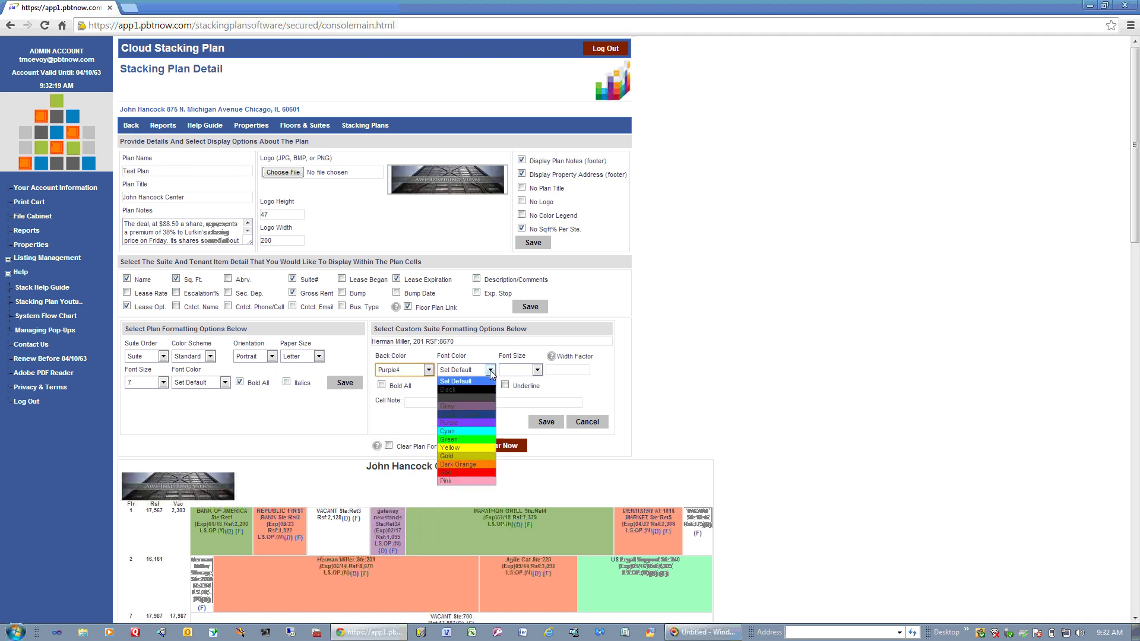
click(468, 439)
Make all its text bold at size 13, add the cell note 'test', and save.
click(538, 369)
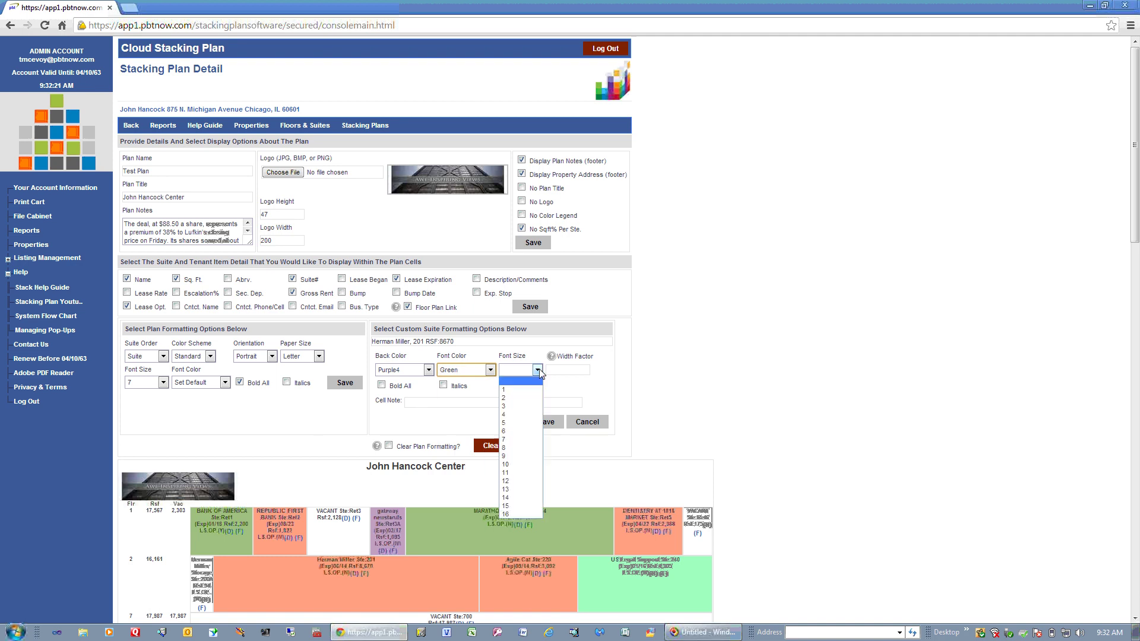
click(509, 489)
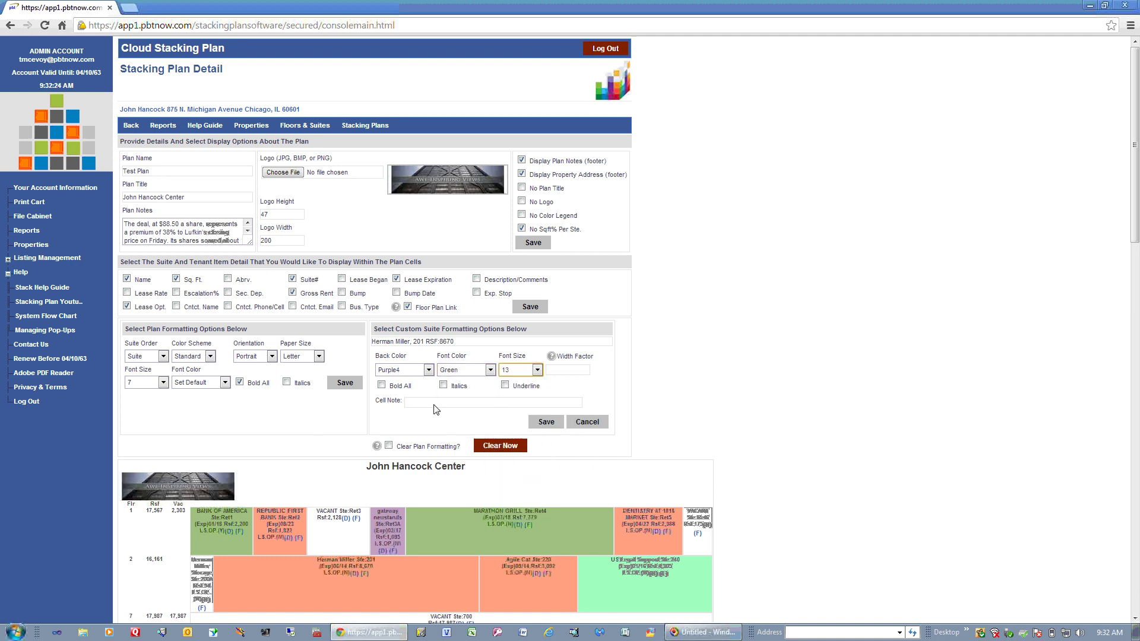
click(381, 385)
click(427, 404)
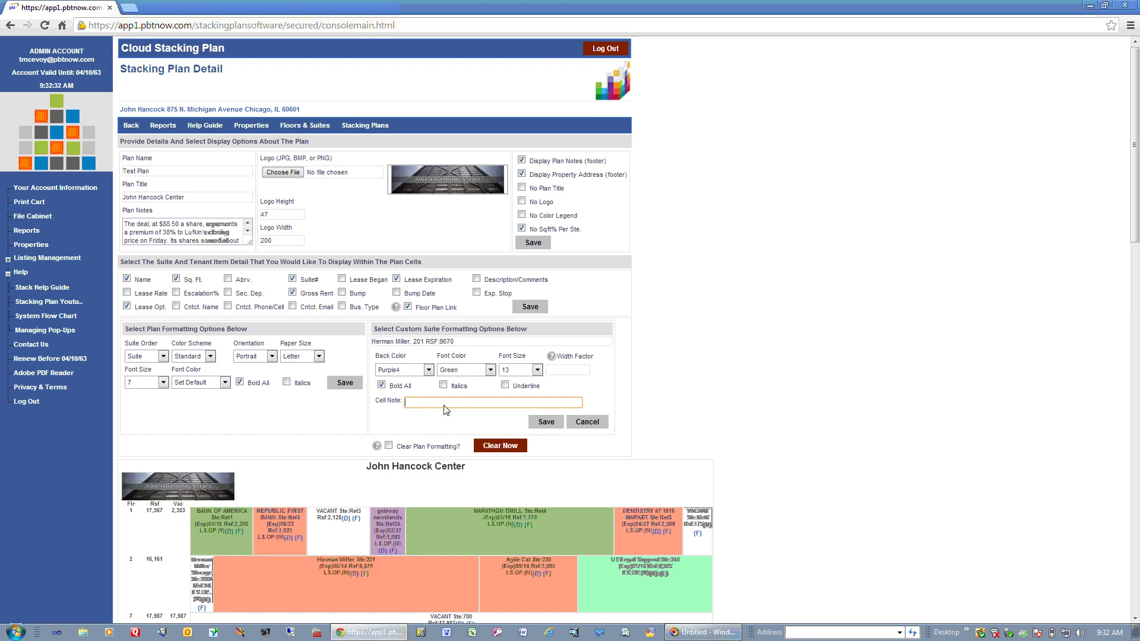
text(test)
click(551, 421)
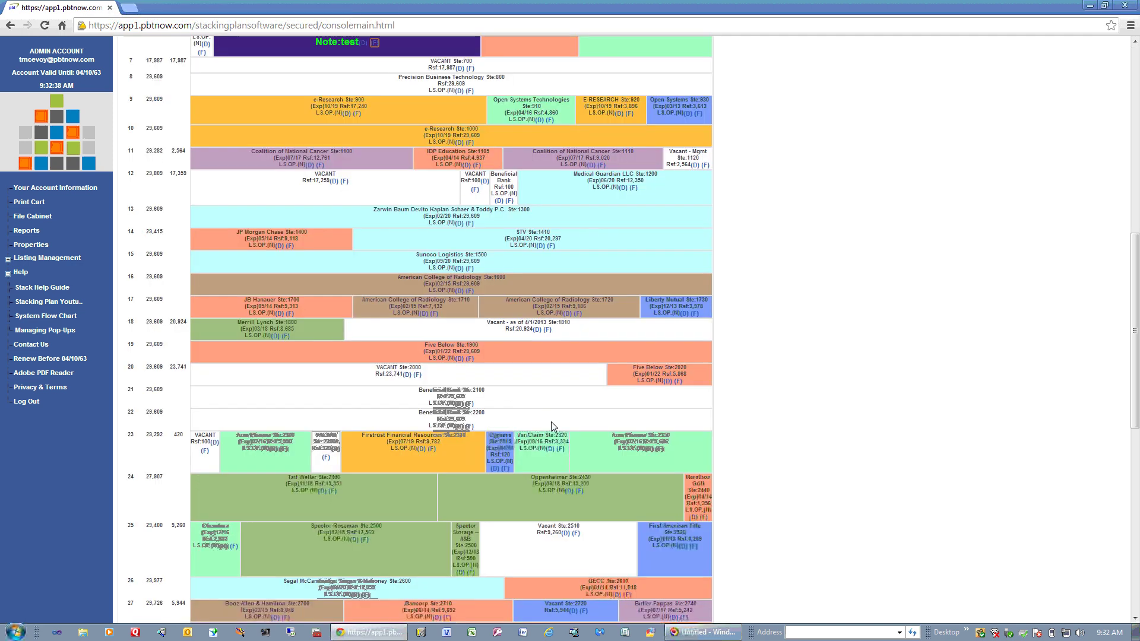
Clear all plan formatting so Herman Miller's suite 201 loses its Purple4 colour and note.
drag(1135, 256, 1134, 233)
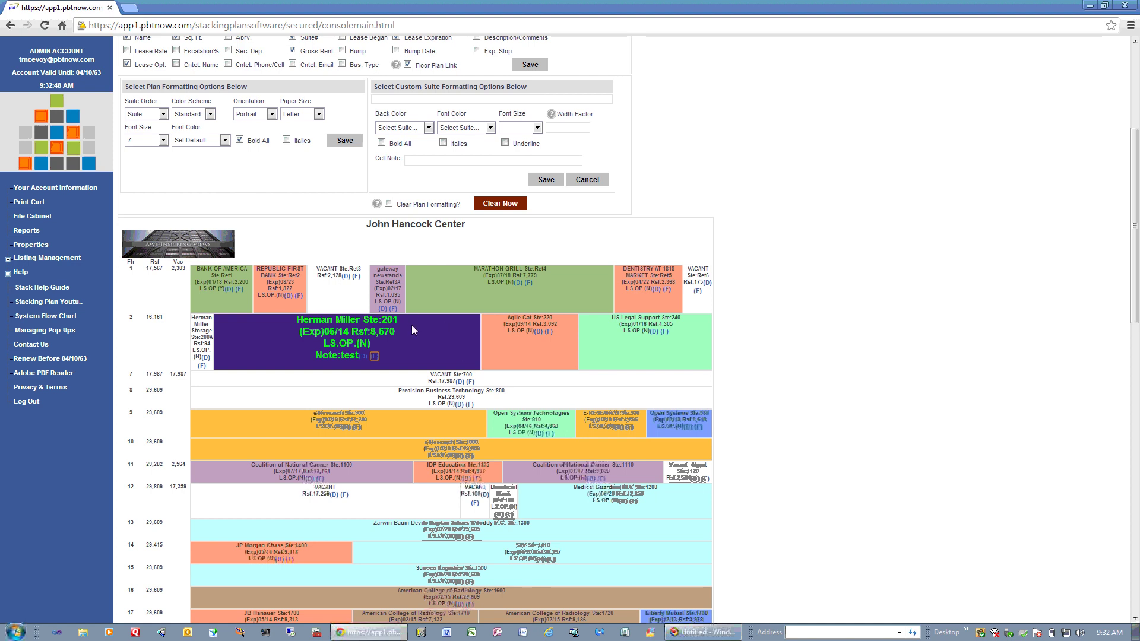
click(389, 204)
click(514, 205)
drag(1137, 172, 1137, 222)
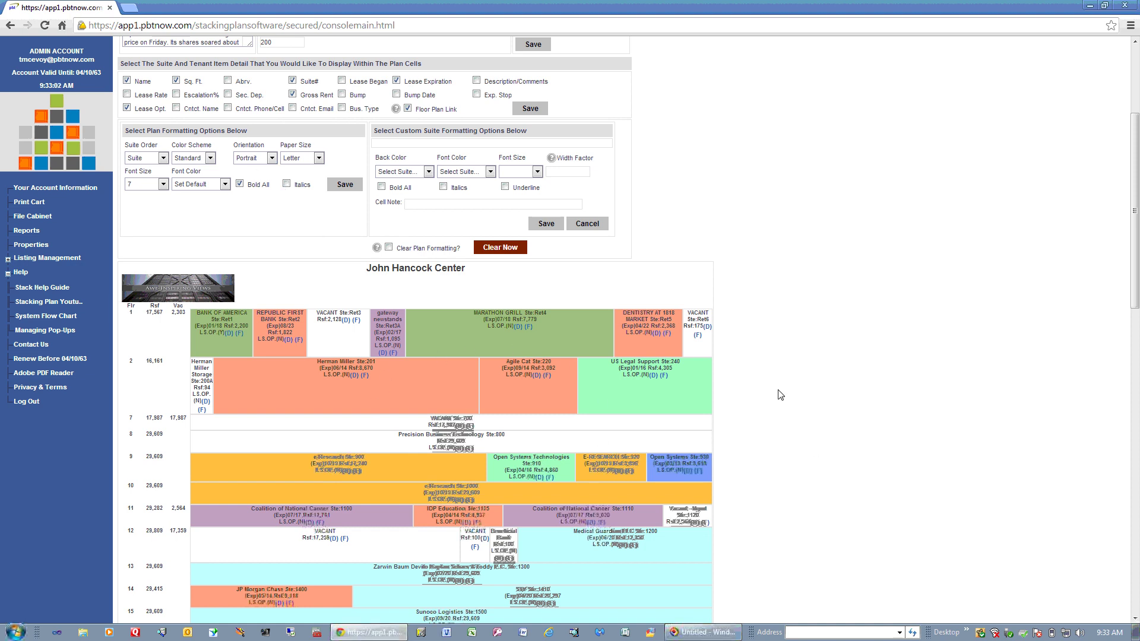
Scroll to the page bottom and print the John Hancock Center plan to HTML.
drag(1135, 155, 1135, 475)
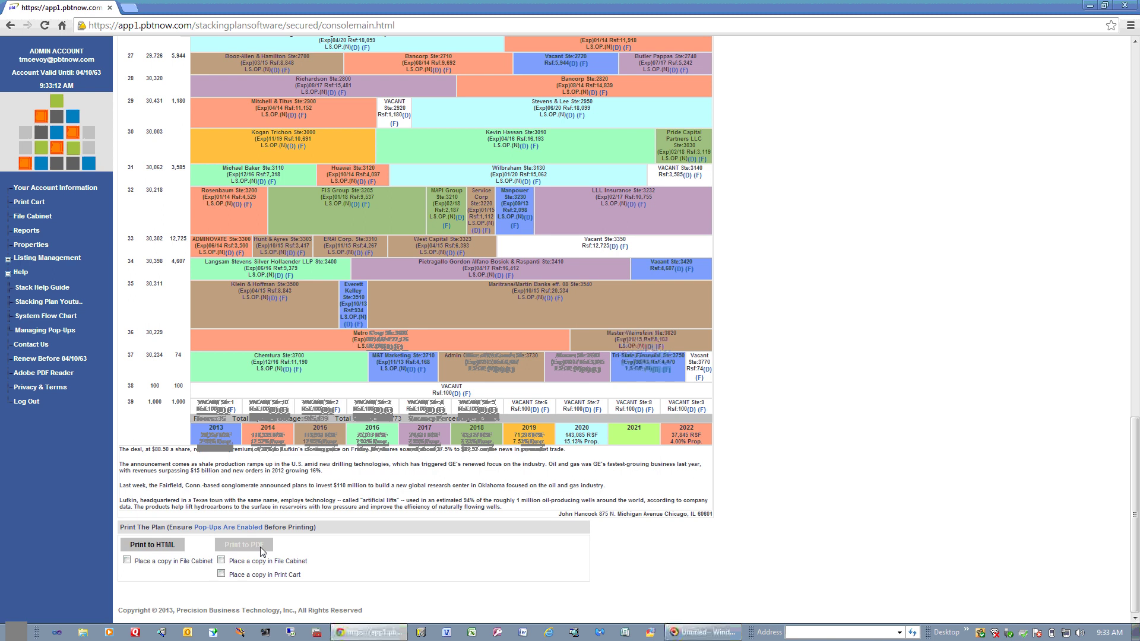
click(155, 549)
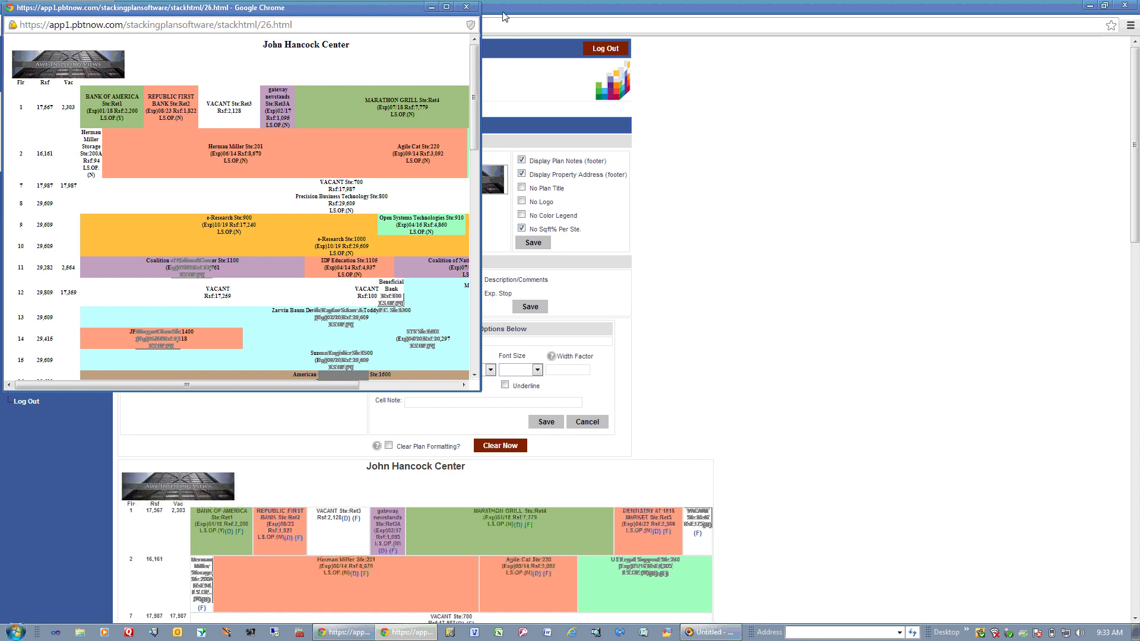
Close the HTML preview, generate a PDF print of the plan, then close the PDF window.
click(467, 7)
scroll(1107, 465, down, 1)
scroll(1108, 465, down, 4)
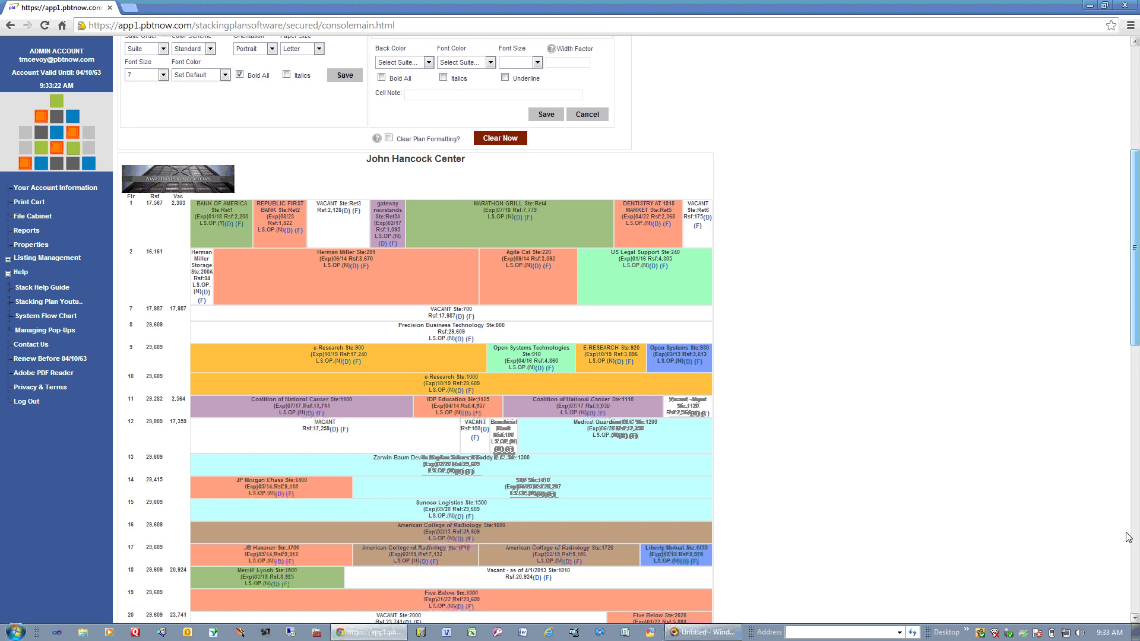
scroll(1129, 538, down, 10)
click(251, 549)
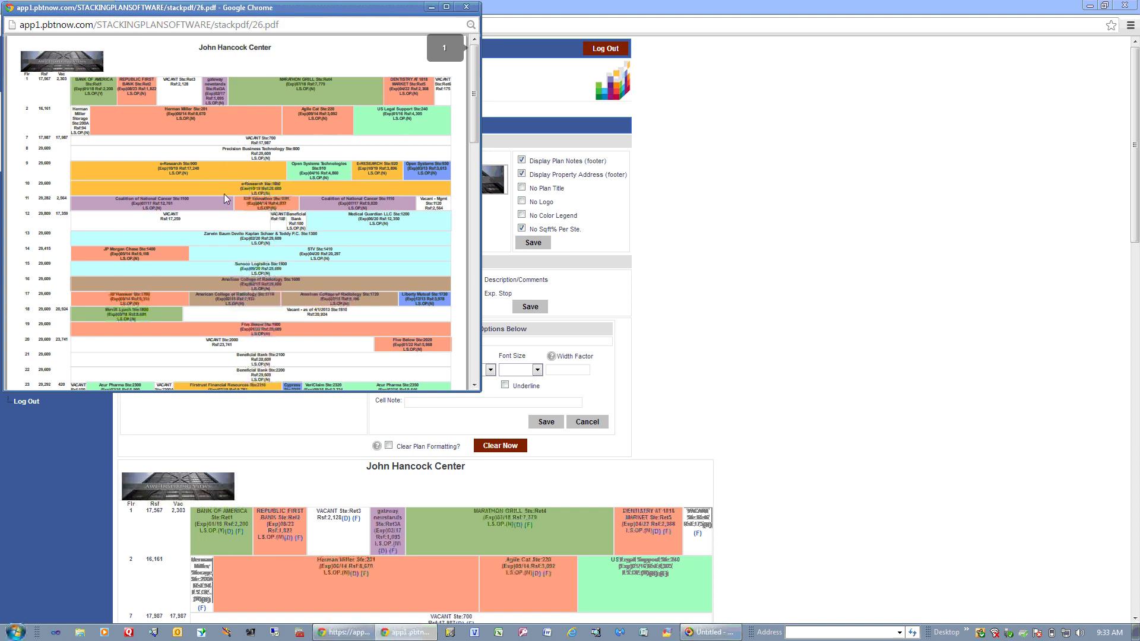
click(466, 6)
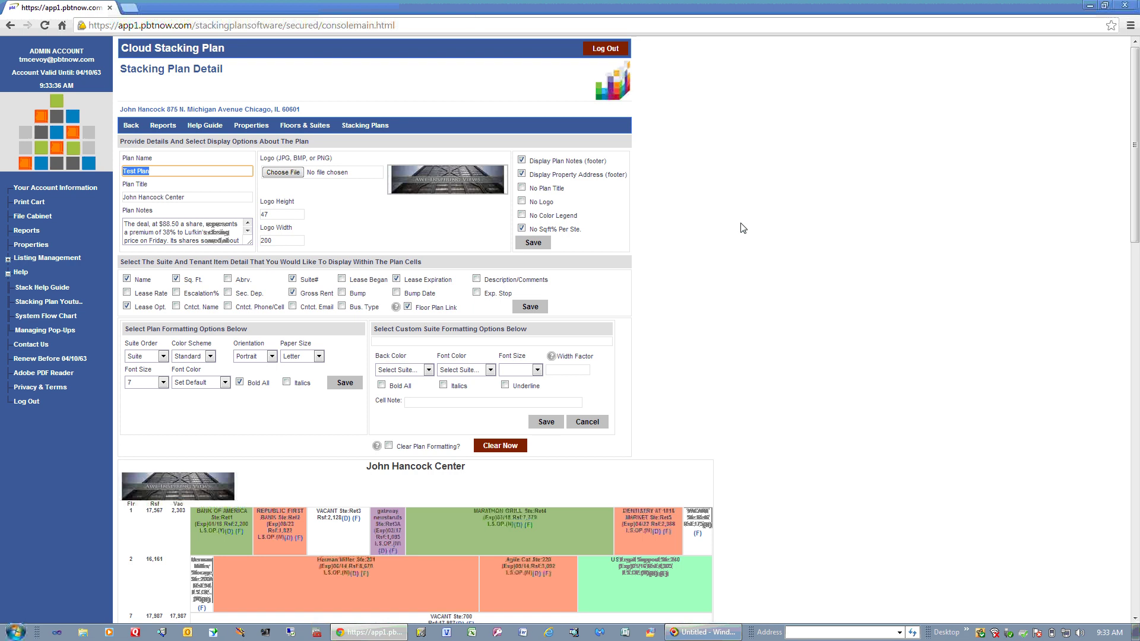